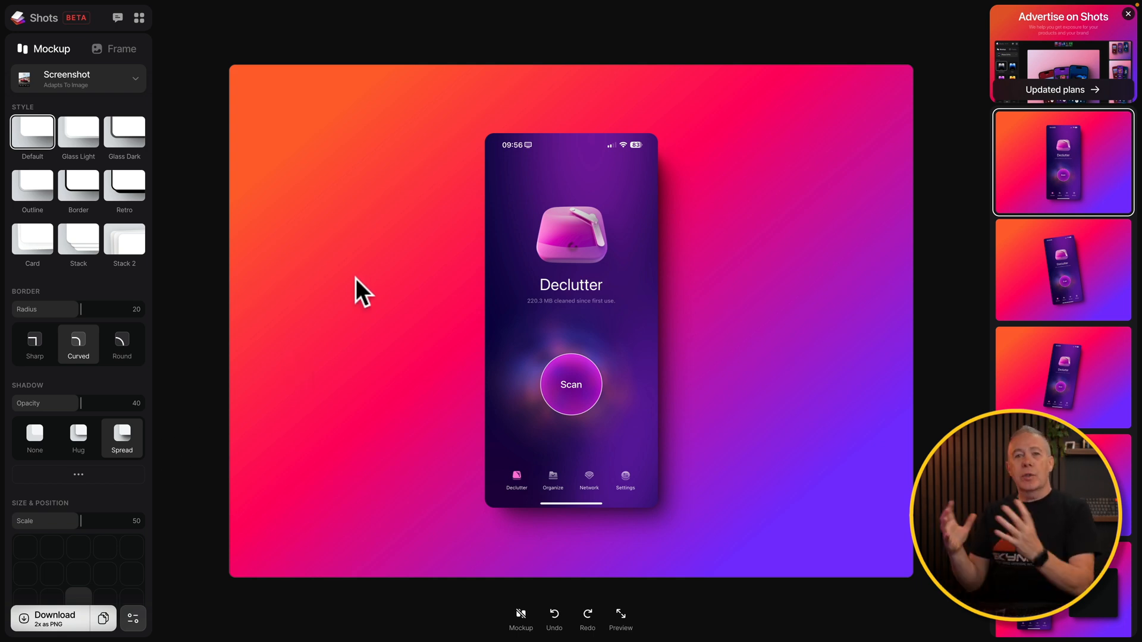
- Try the iPhone 15 mockup on the screenshot and switch it to the iPhone 15 Plus
click(126, 93)
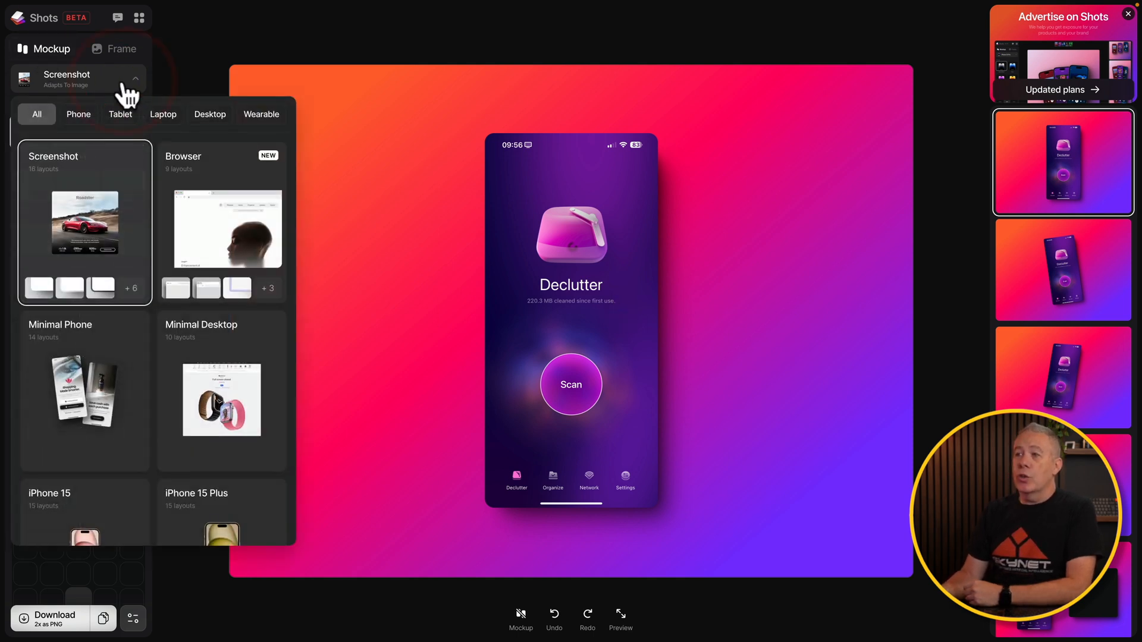
click(86, 118)
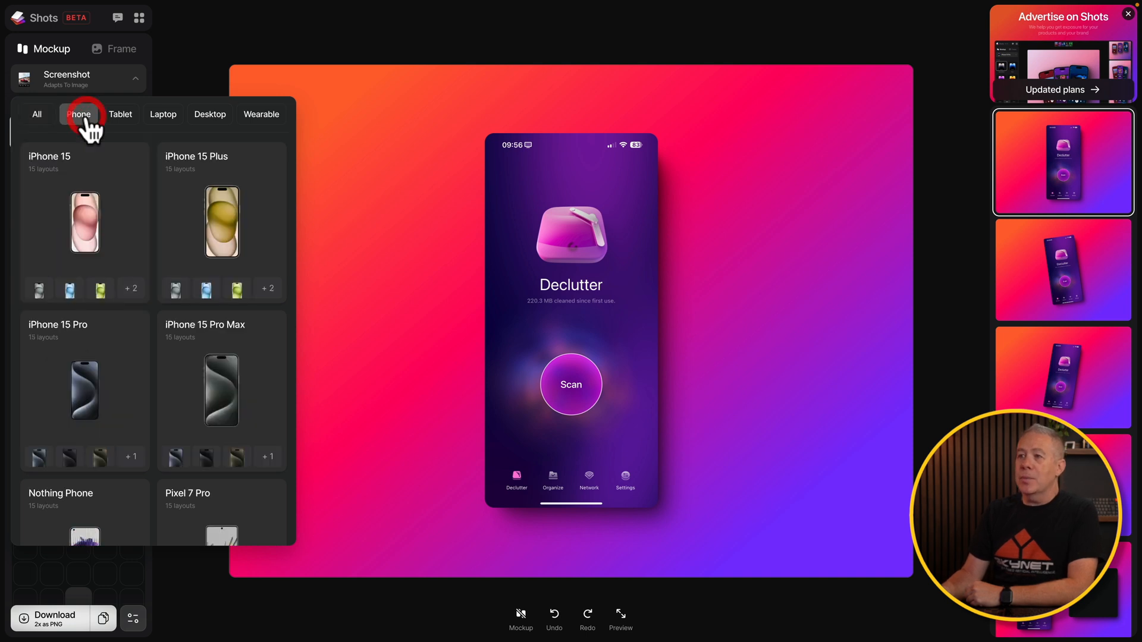
click(100, 241)
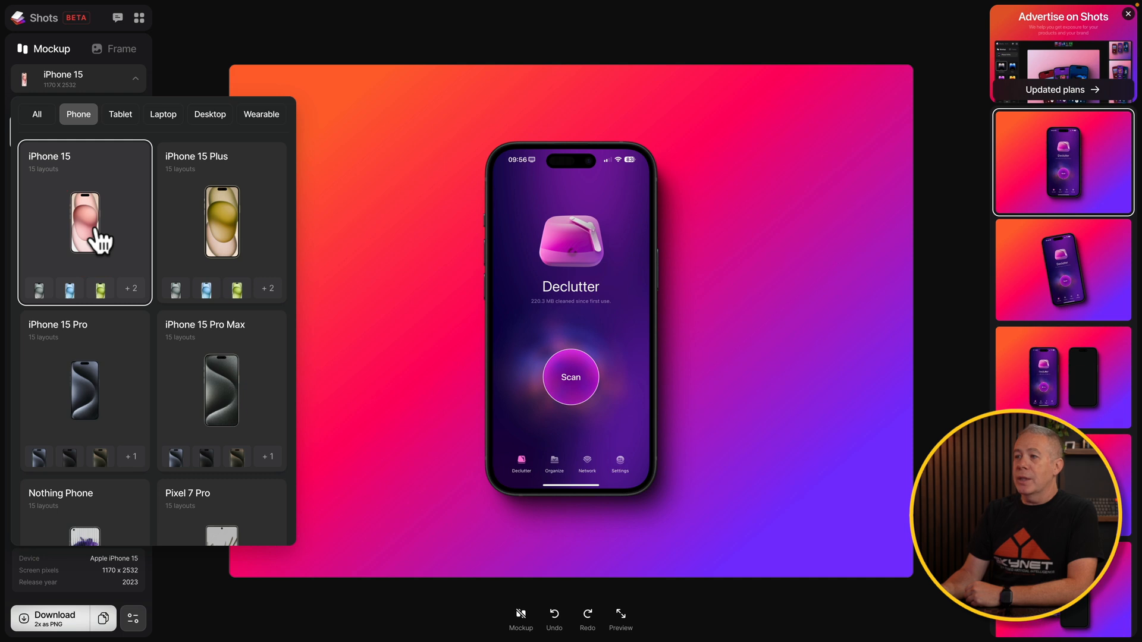
click(239, 230)
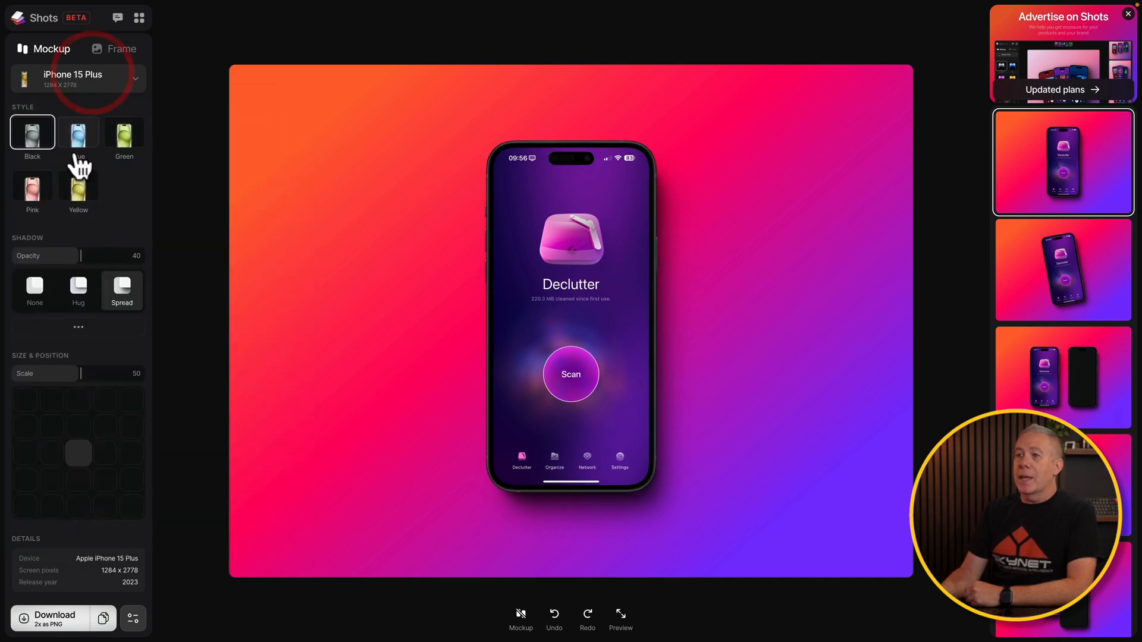
- Try the Blue, Green and Yellow colour styles on the iPhone 15 Plus mockup
click(78, 144)
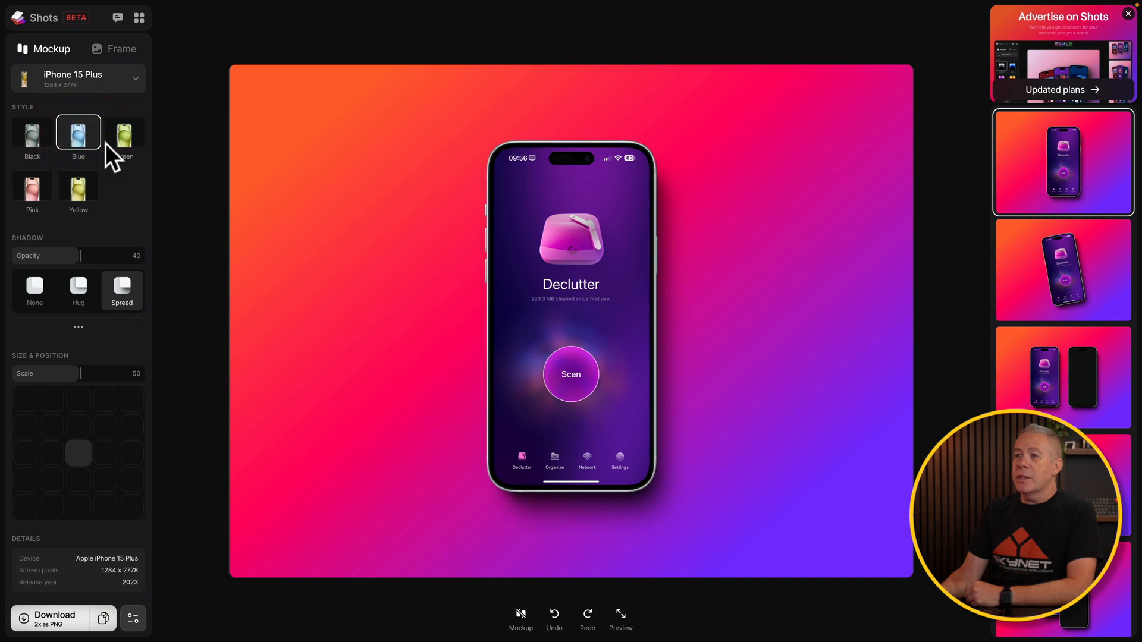
click(128, 149)
click(83, 195)
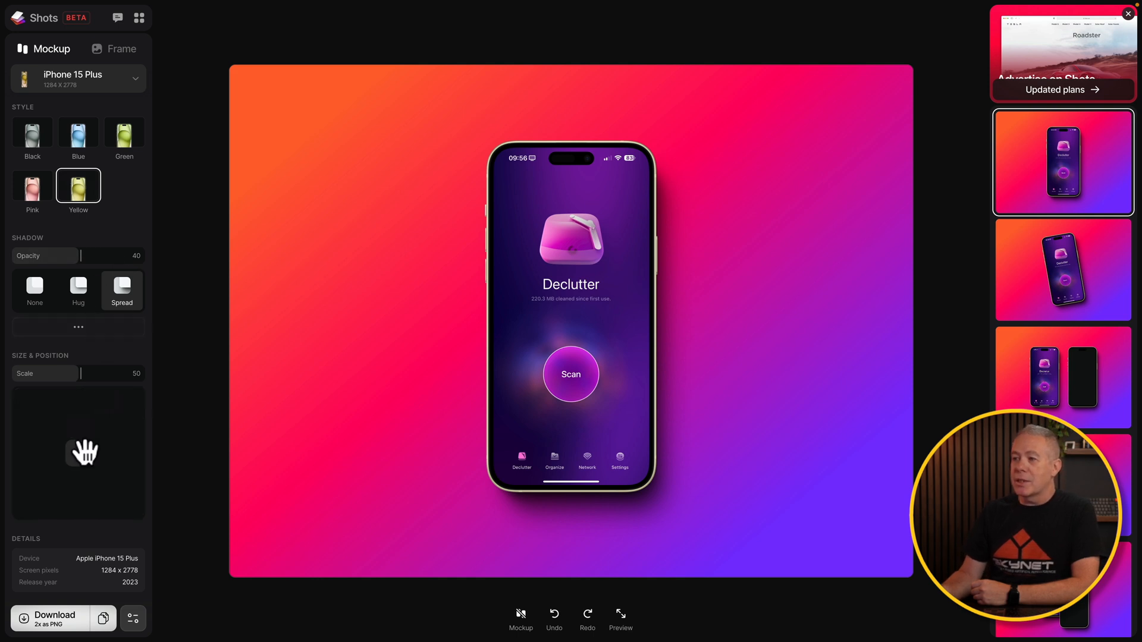
- Shift the phone slightly up and to the left in the frame, and apply a Hug shadow with opacity 35
mouse_move(84, 452)
mouse_down()
mouse_move(71, 433)
mouse_move(101, 459)
mouse_move(81, 449)
mouse_up()
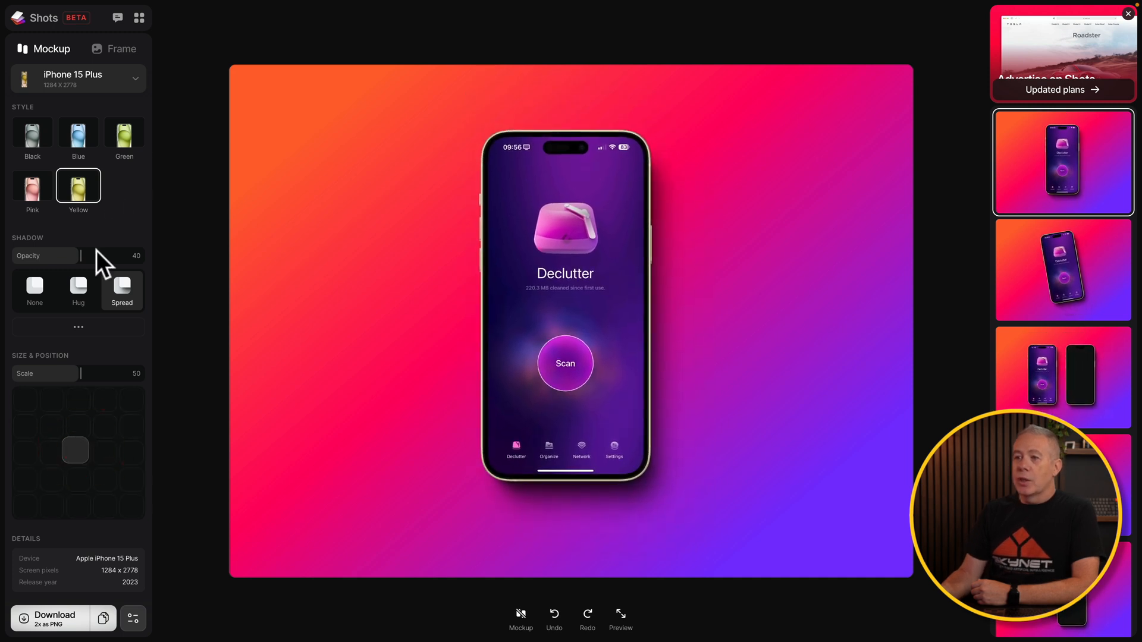
click(82, 287)
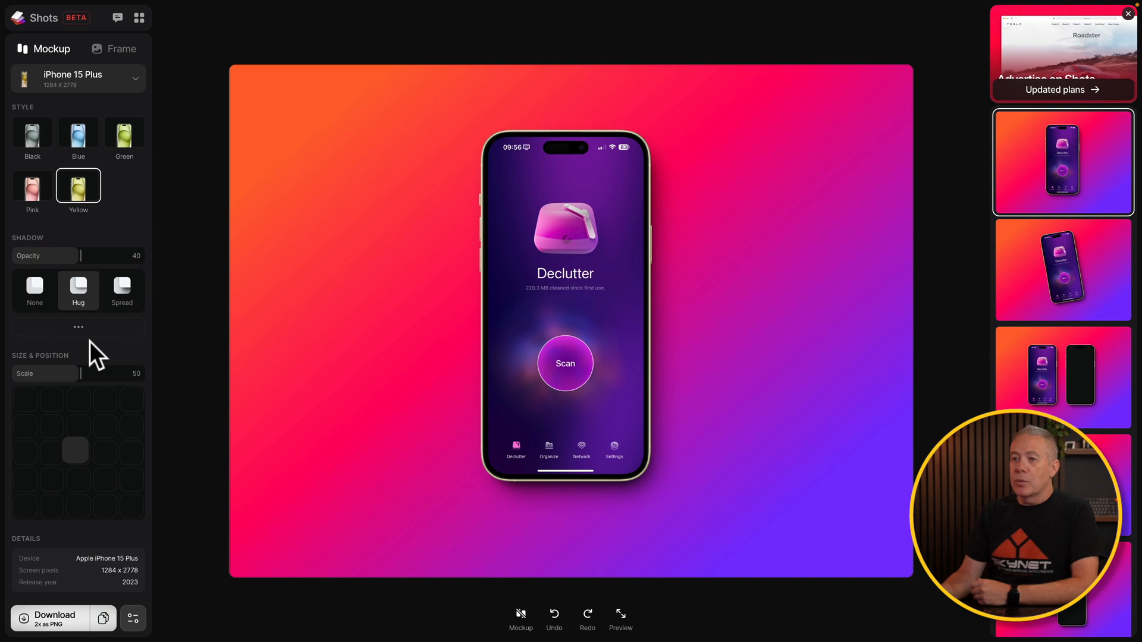
scroll(90, 341, down, 2)
scroll(91, 341, up, 2)
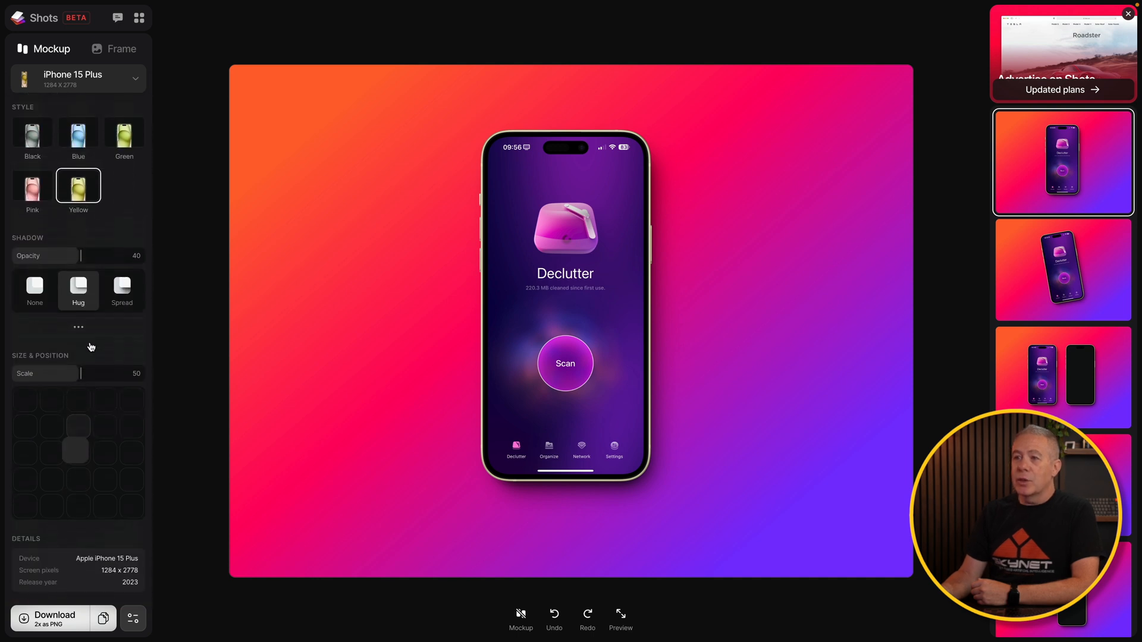
click(68, 258)
- Try the Minimal Phone mockup with the tilted overlapping two-phone layout, opening and dismissing the image chooser for the empty phone
click(119, 79)
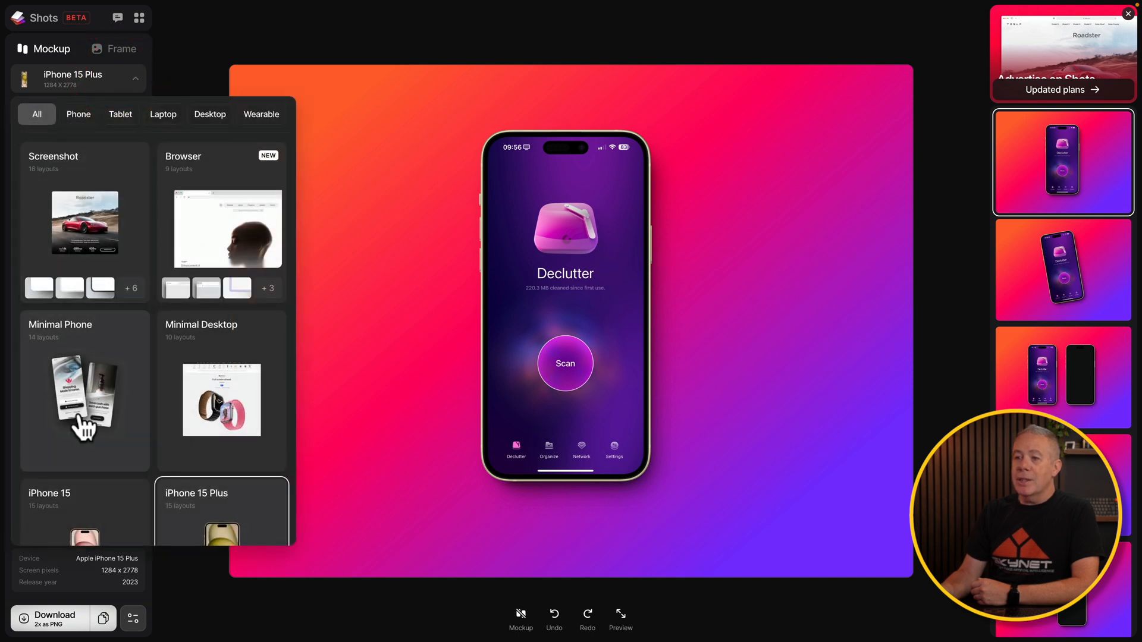
click(81, 417)
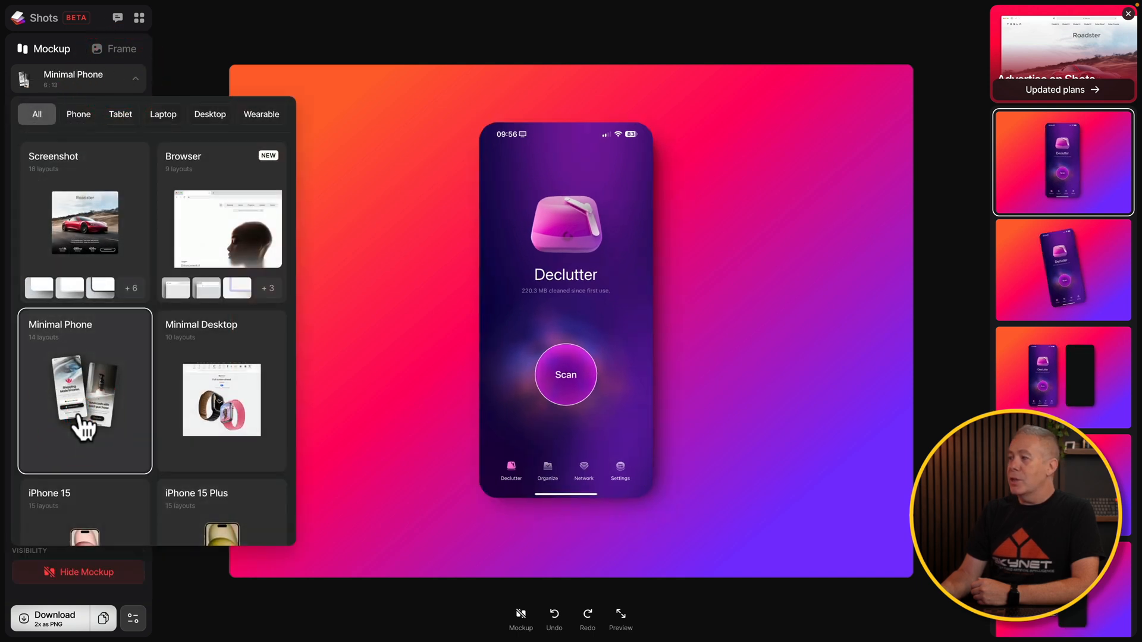
scroll(1077, 425, down, 5)
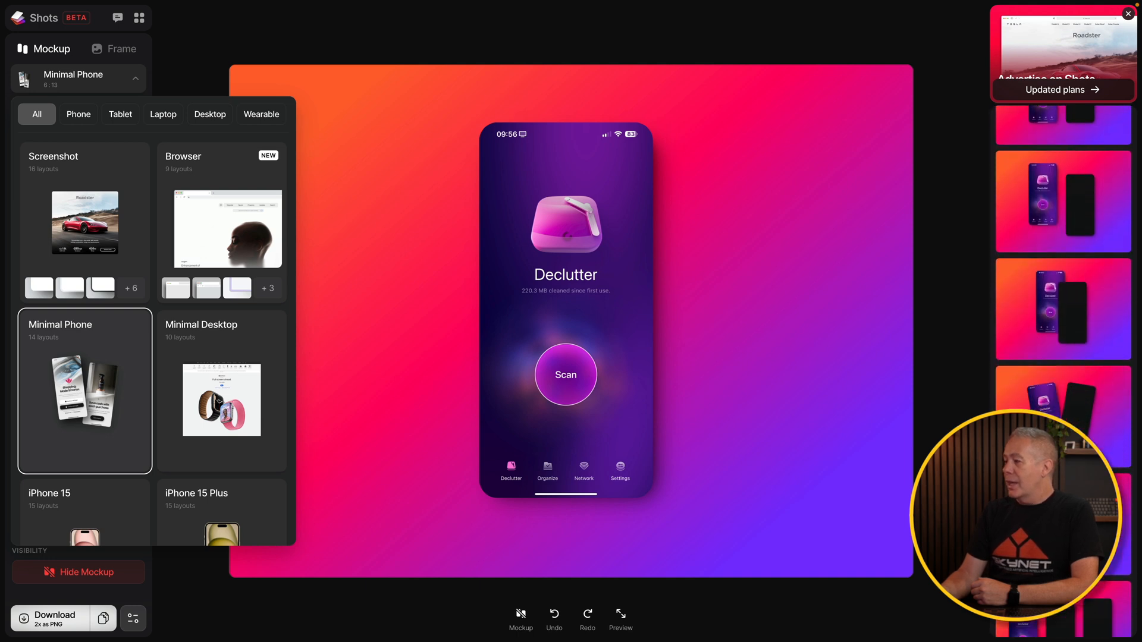
click(1064, 523)
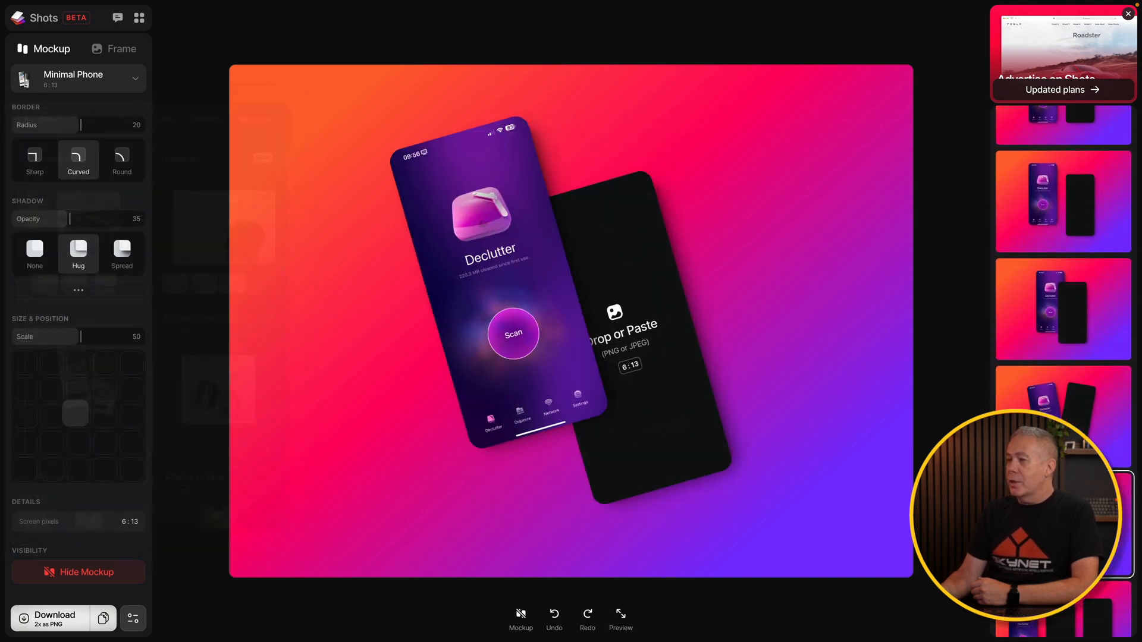
click(670, 351)
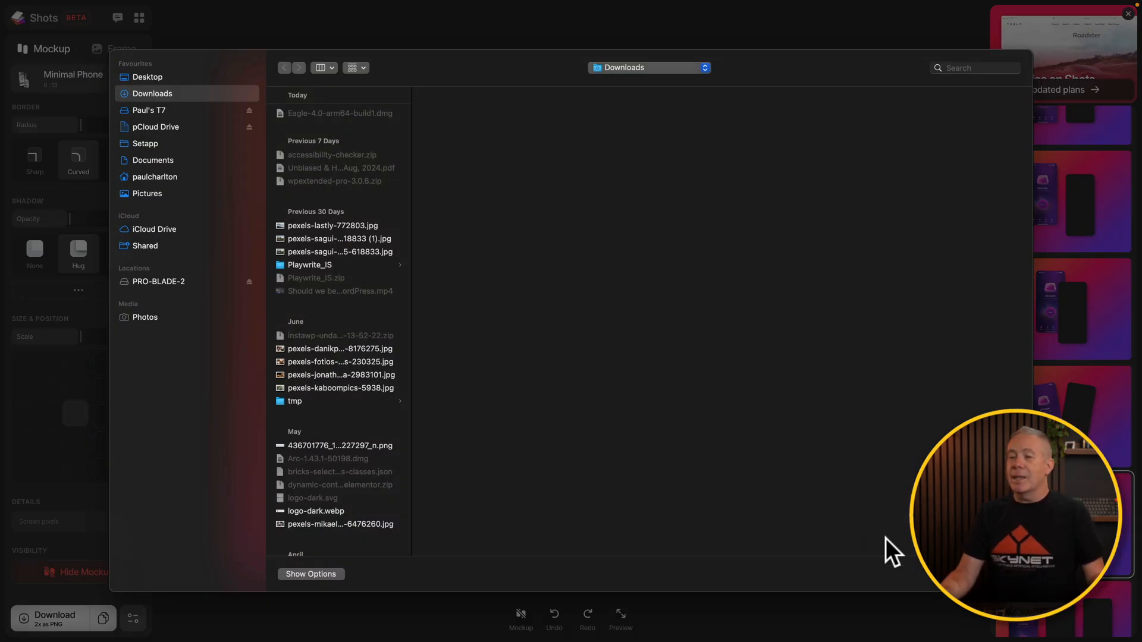
click(937, 585)
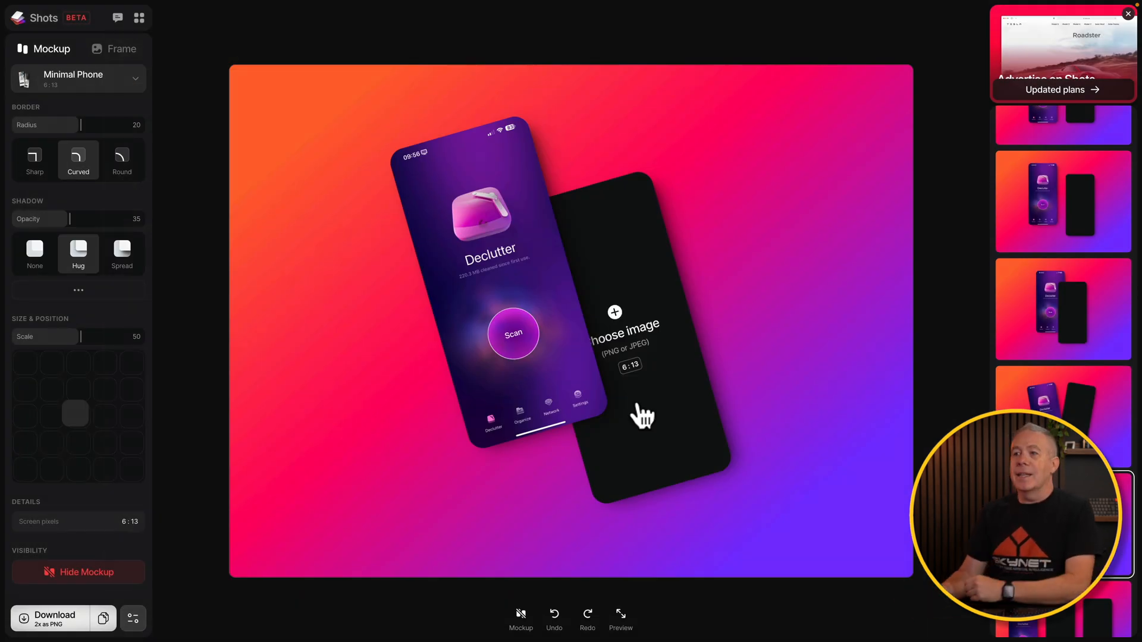
- Apply the iPhone 15 Plus mockup to the screenshot as a single phone
click(134, 89)
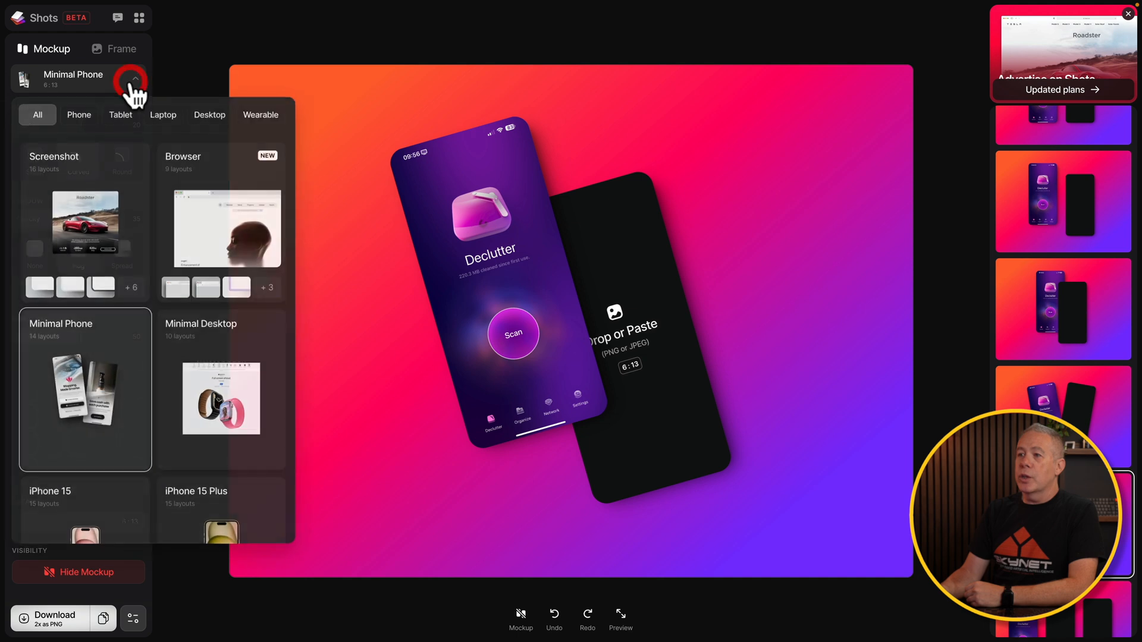
click(84, 115)
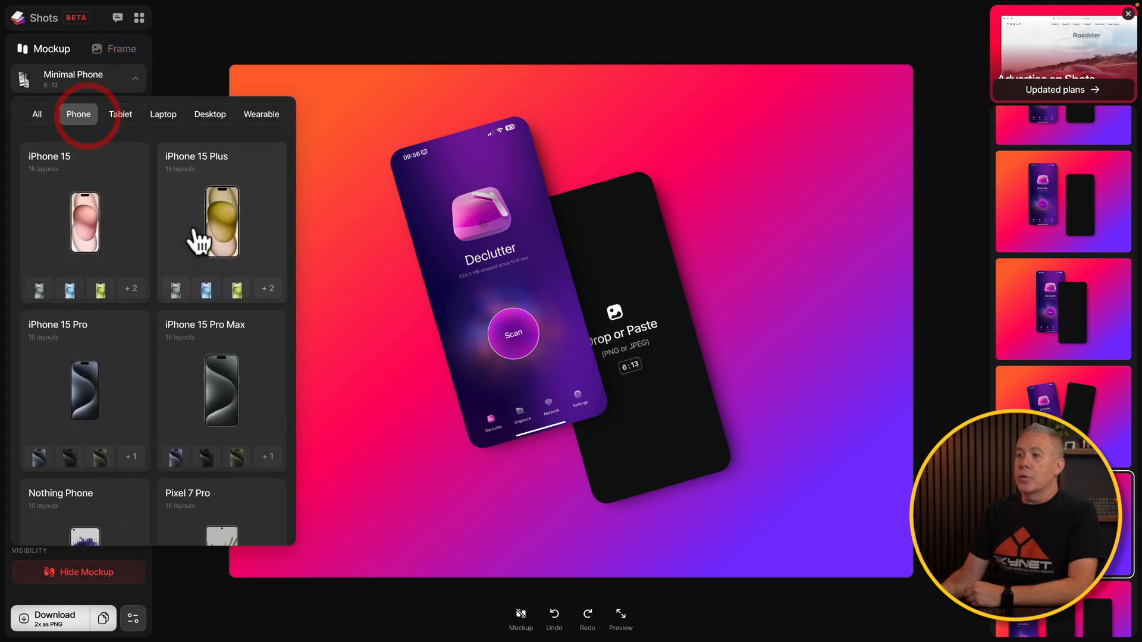
click(214, 230)
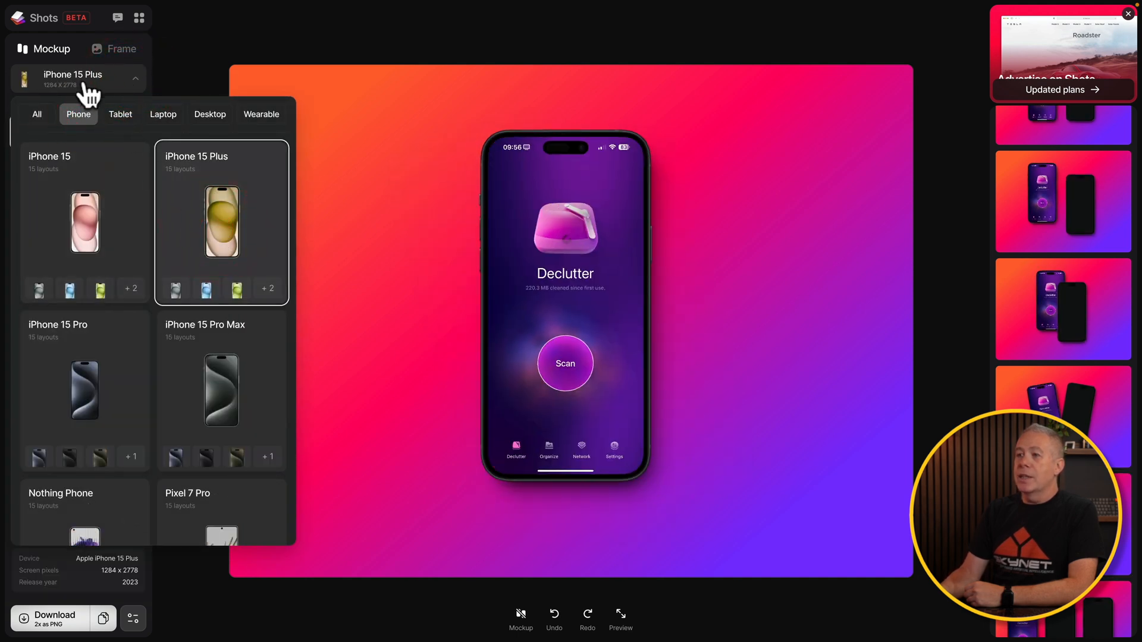
click(88, 88)
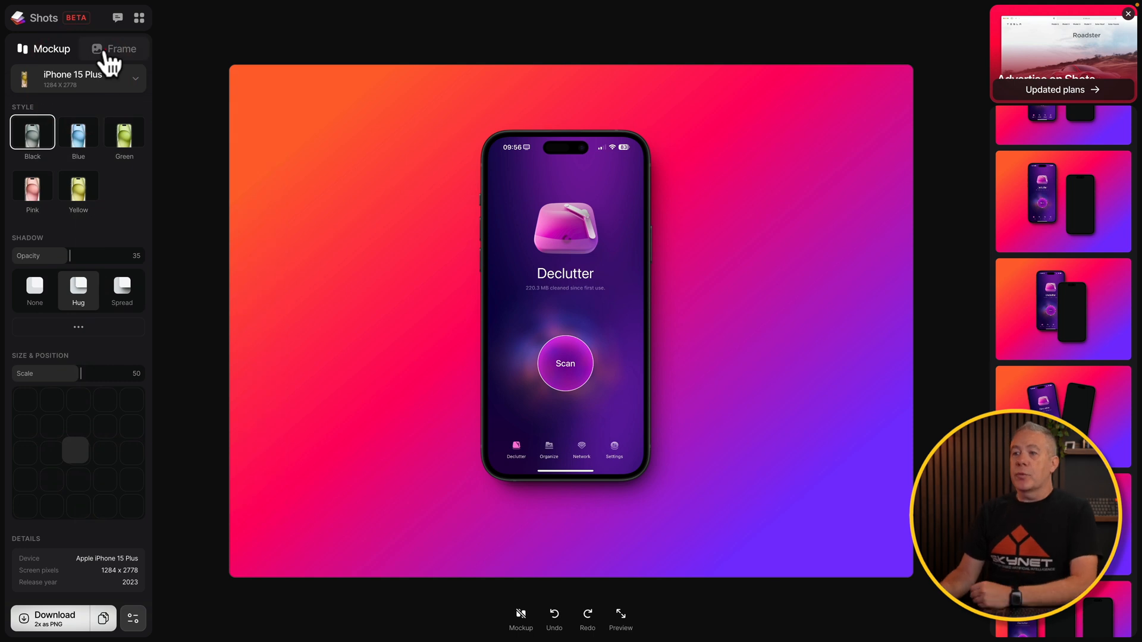
- Set the frame to the default 9:16 format at 1080 x 1920
click(105, 53)
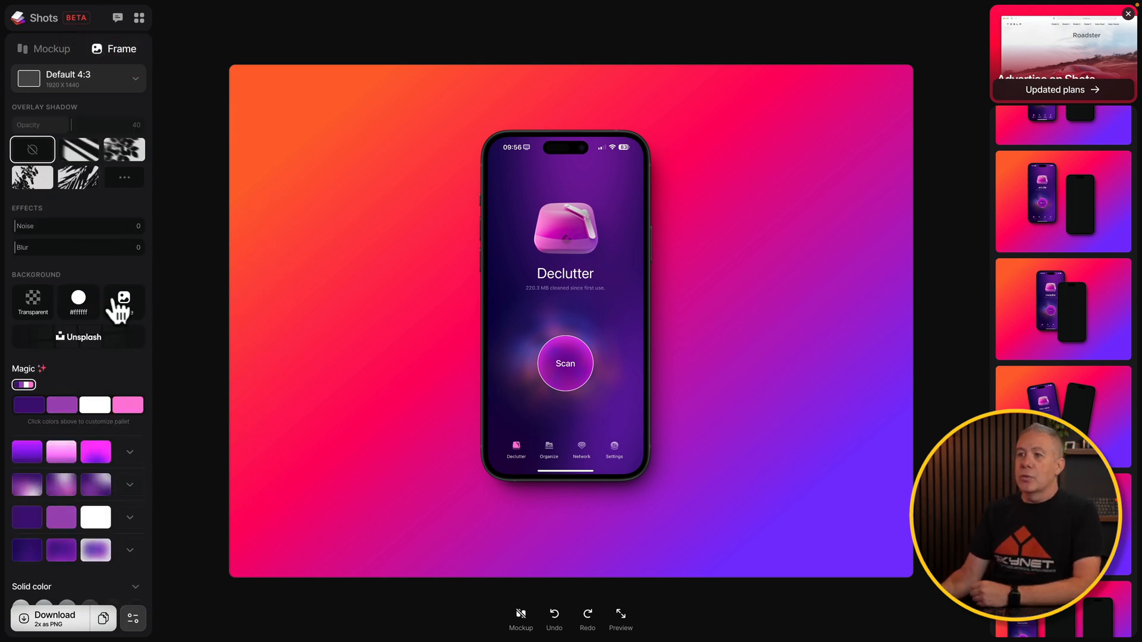
click(70, 83)
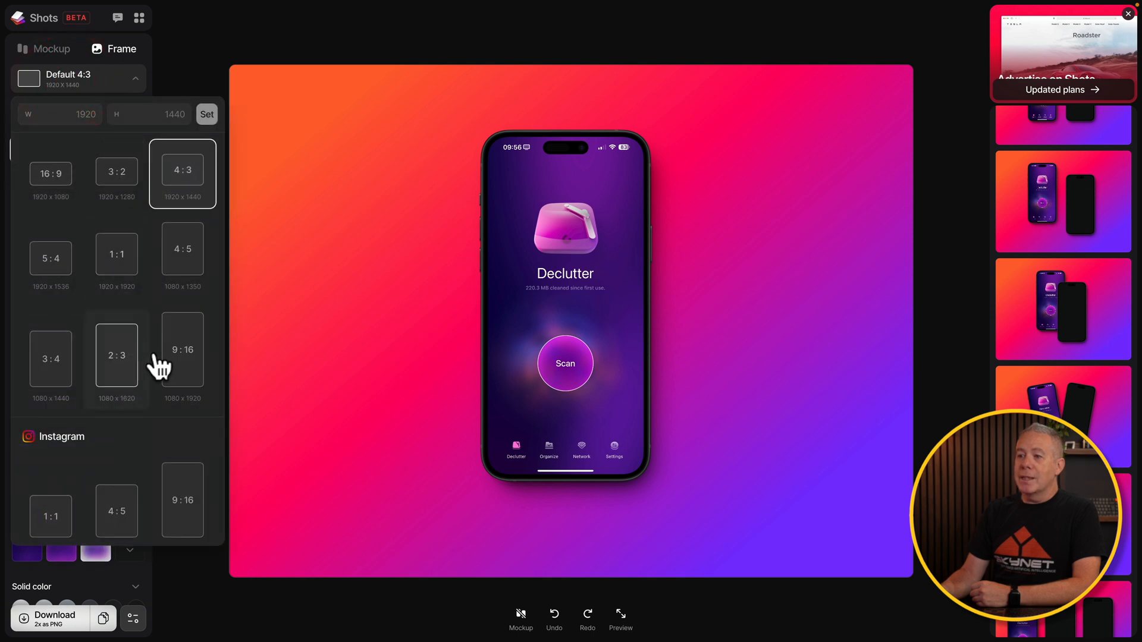
click(179, 374)
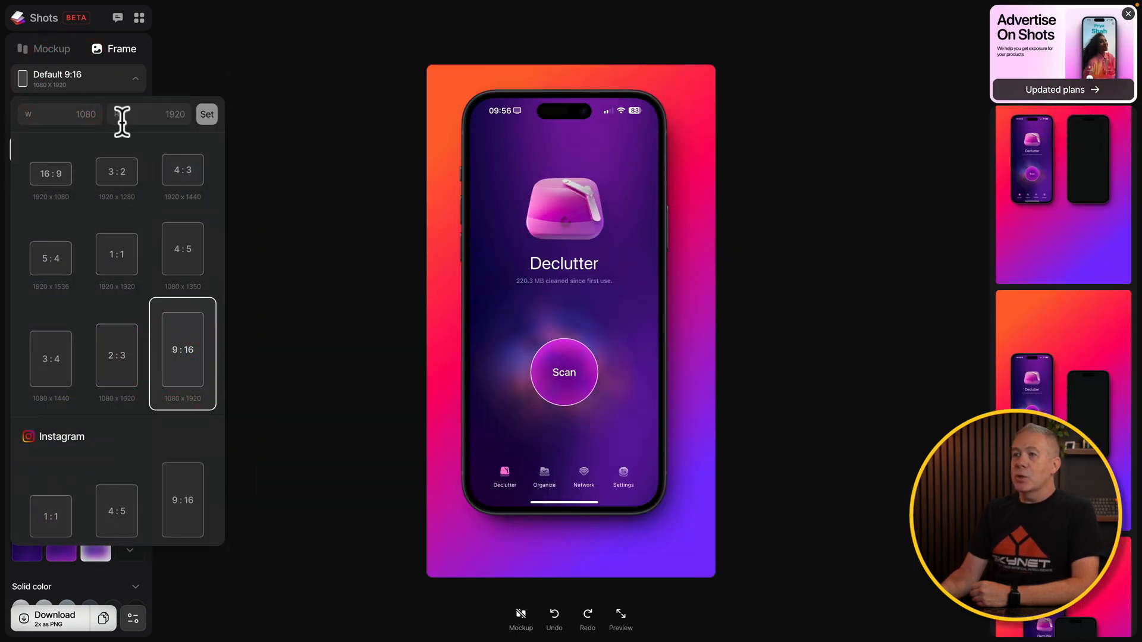
- Move the phone mockup further toward the upper-left corner of the frame
click(68, 59)
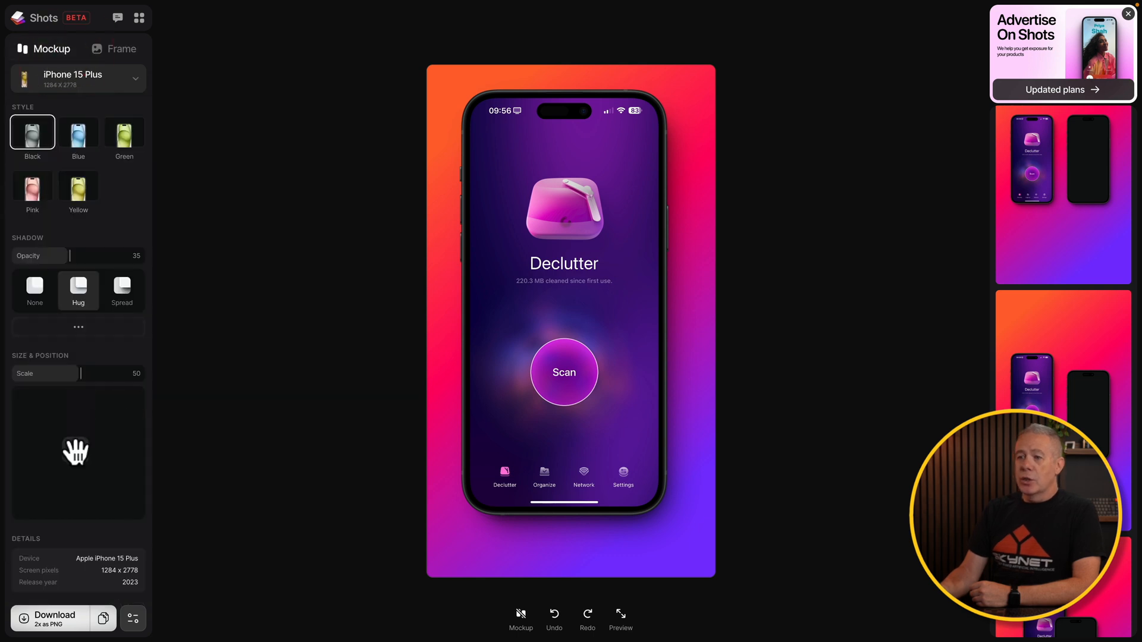
drag(70, 439, 61, 437)
click(63, 437)
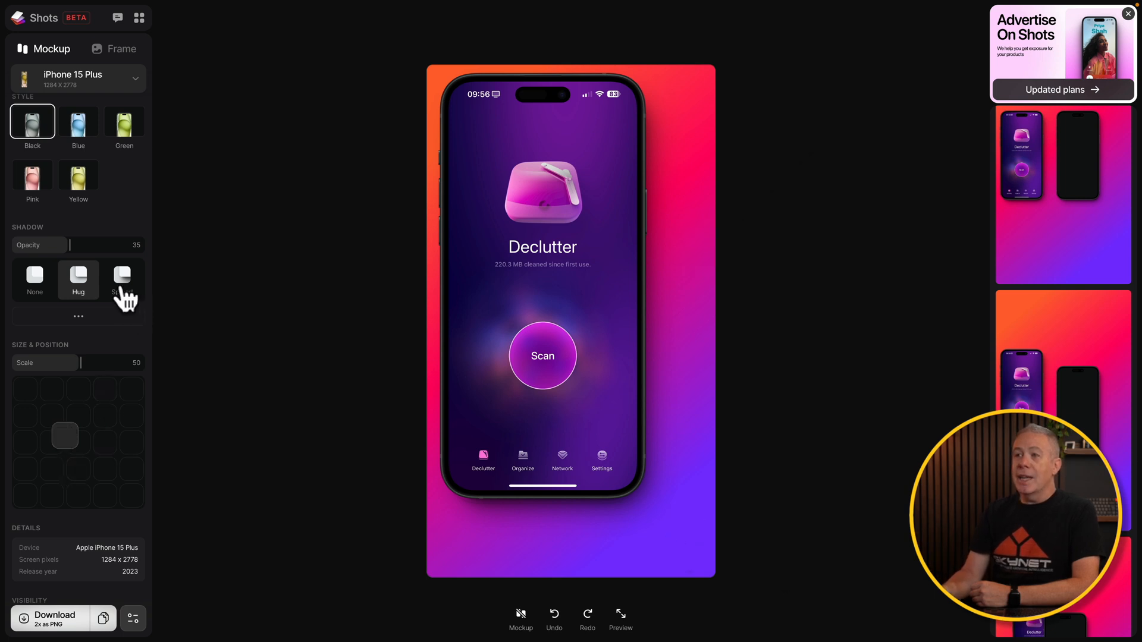
scroll(111, 229, down, 1)
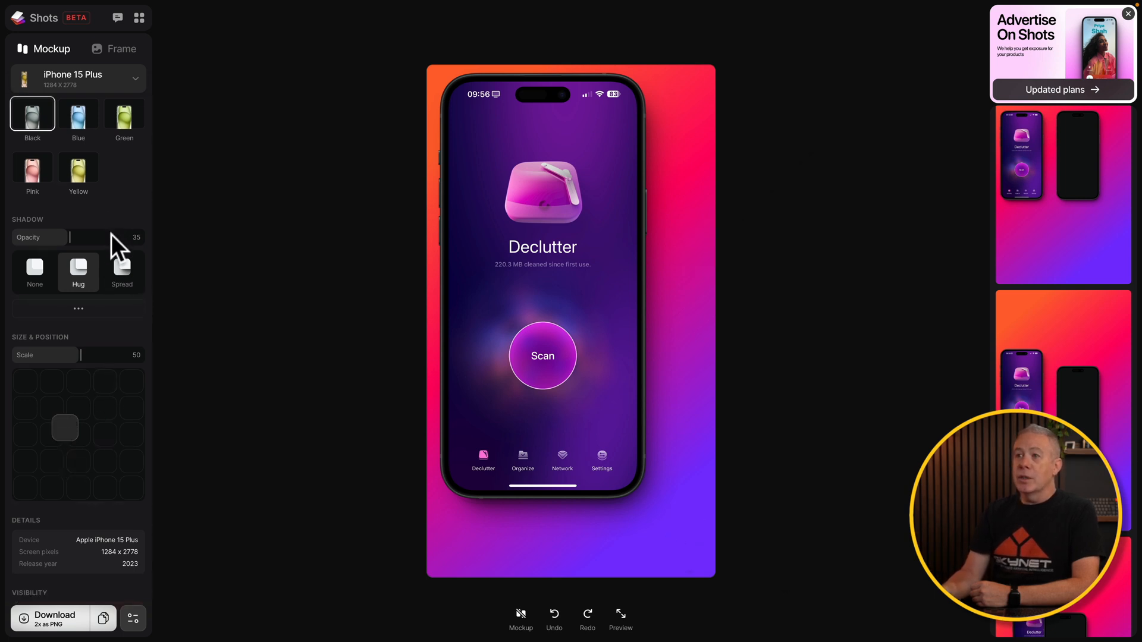
- Make the frame background transparent and look through the other background presets
click(126, 53)
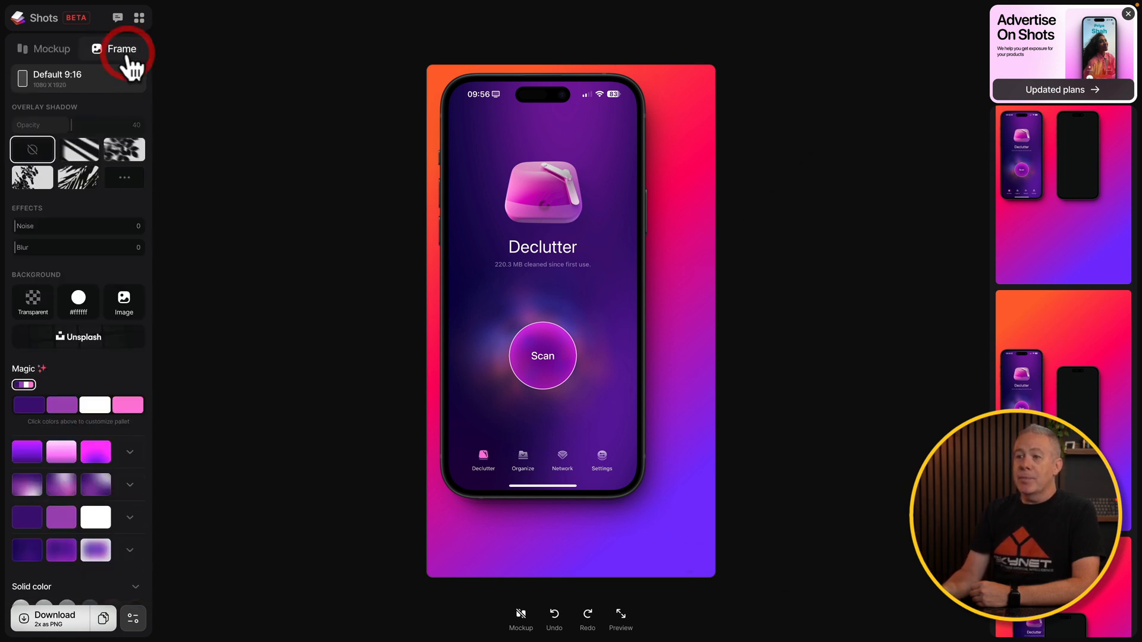
click(41, 306)
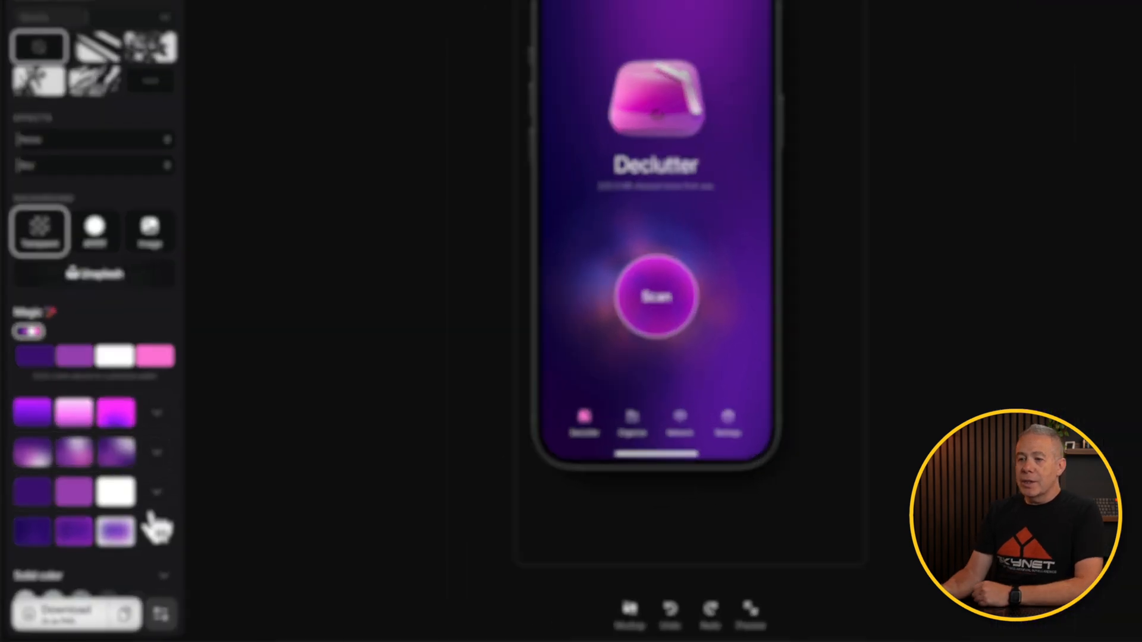
scroll(127, 550, down, 5)
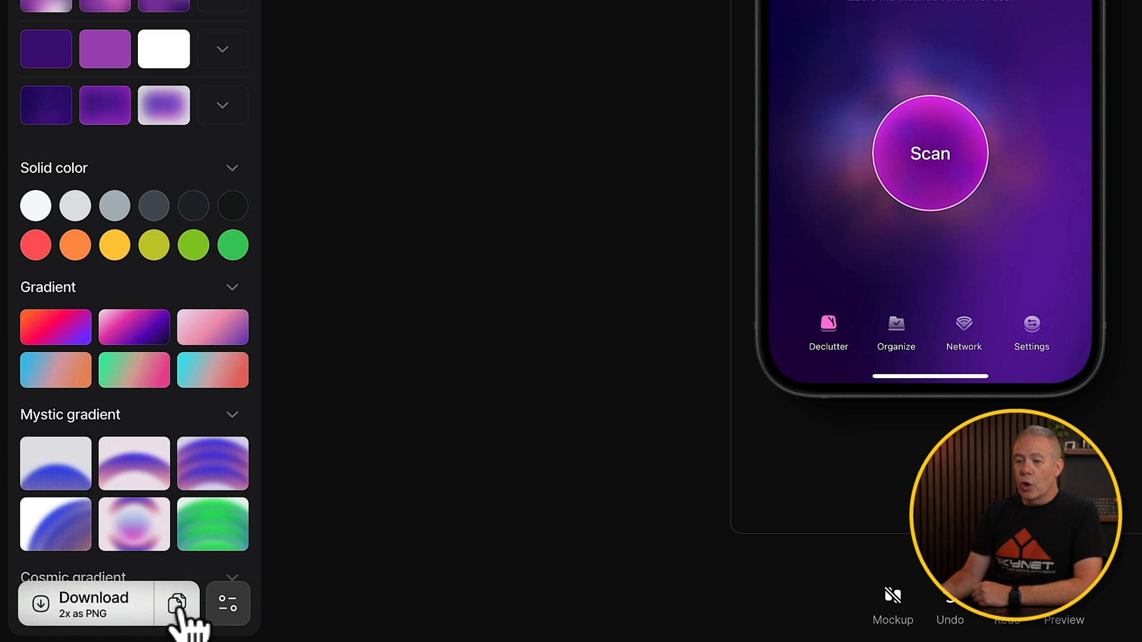
- Set the export quality to 3x in PNG format and download the mockup image
click(228, 606)
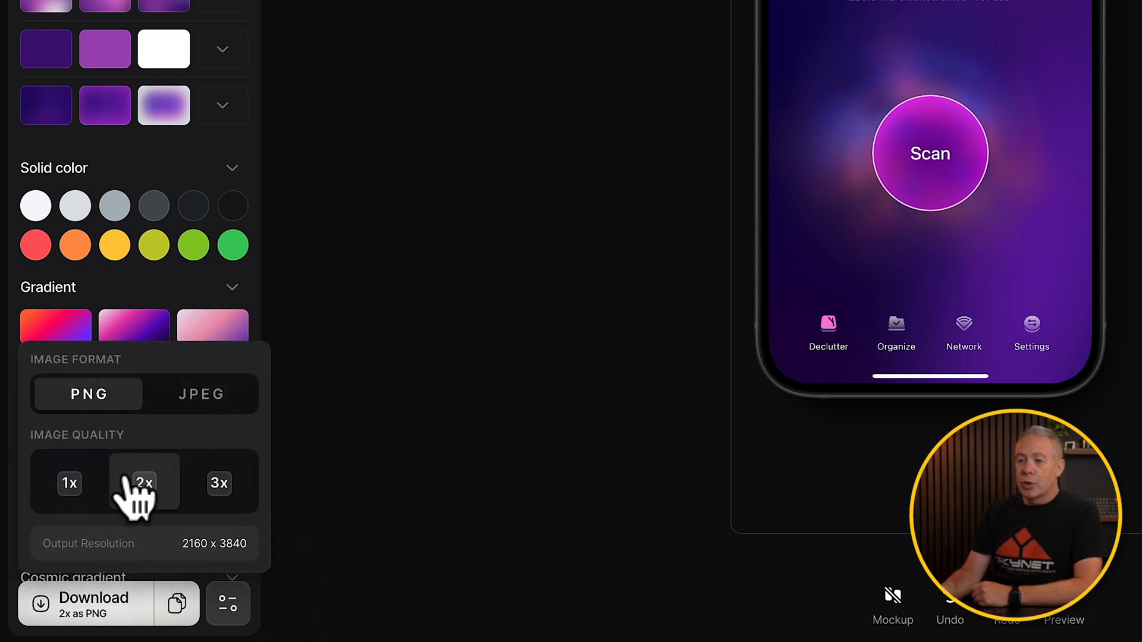
click(220, 483)
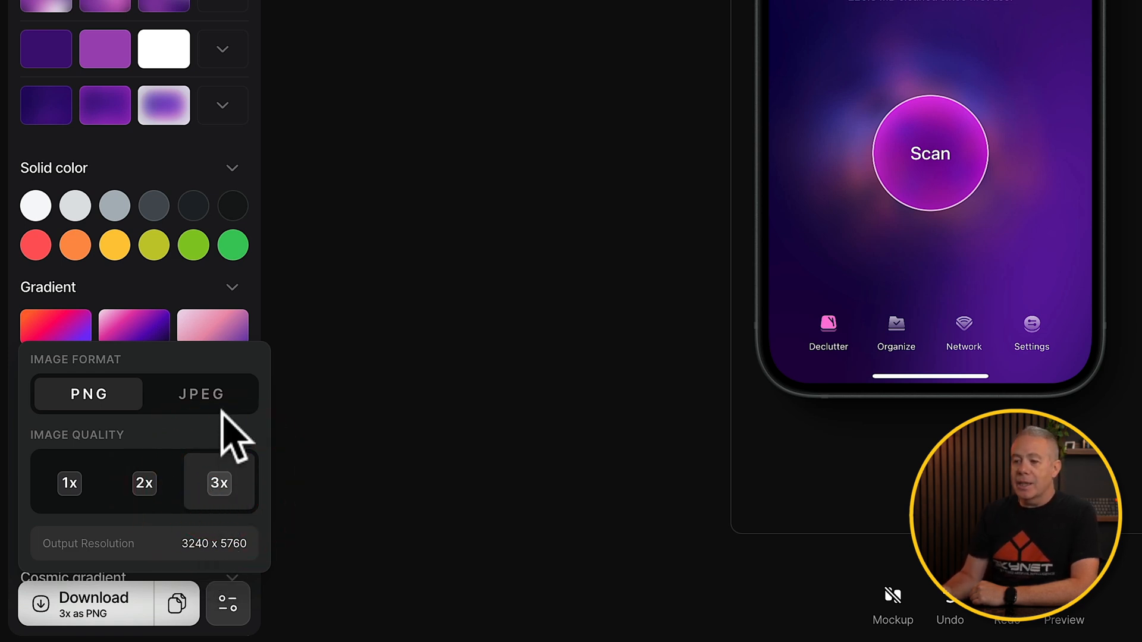
click(105, 615)
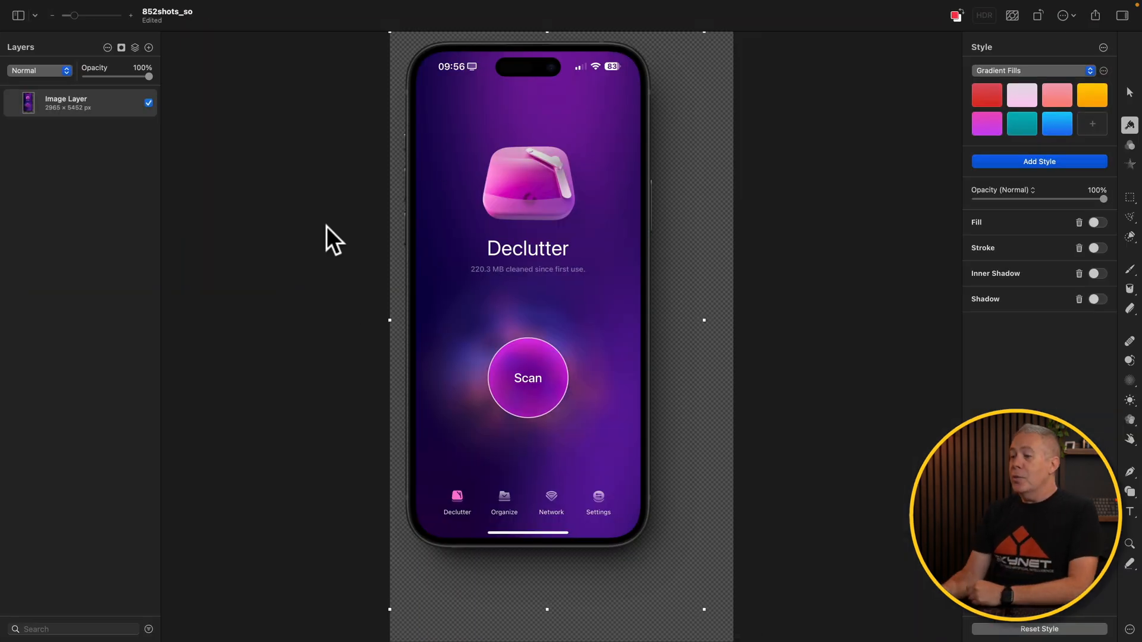
- In Pixelmator Pro, scale the phone image layer down to about 2796 × 5139 px and set up Export for Web with WebP
mouse_move(704, 611)
mouse_down()
mouse_move(612, 453)
mouse_move(686, 605)
mouse_up()
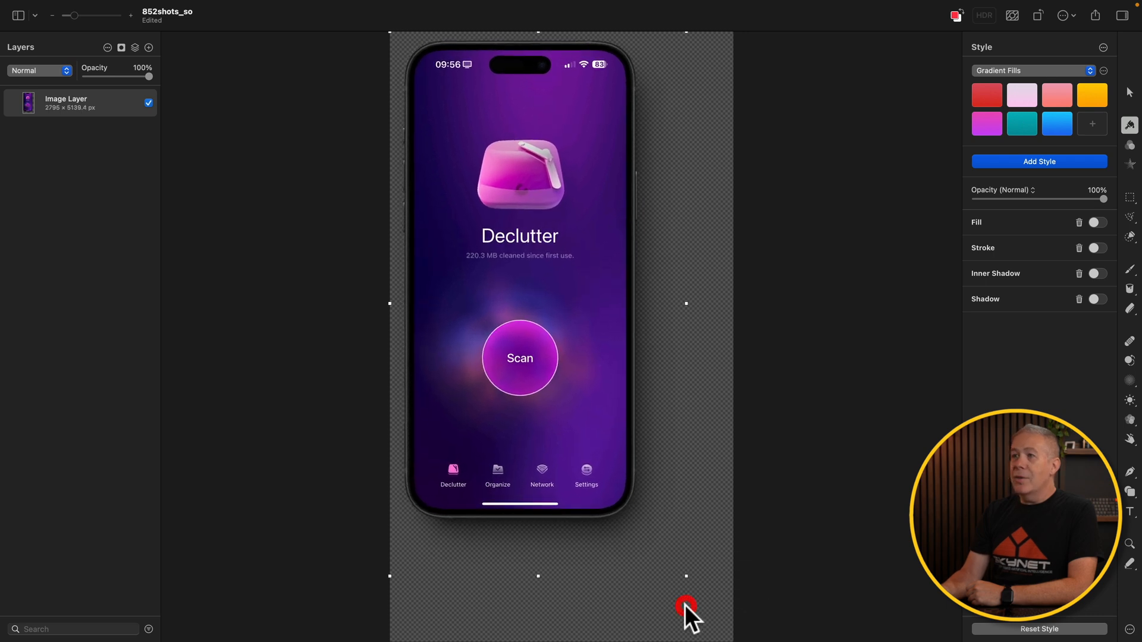
click(107, 6)
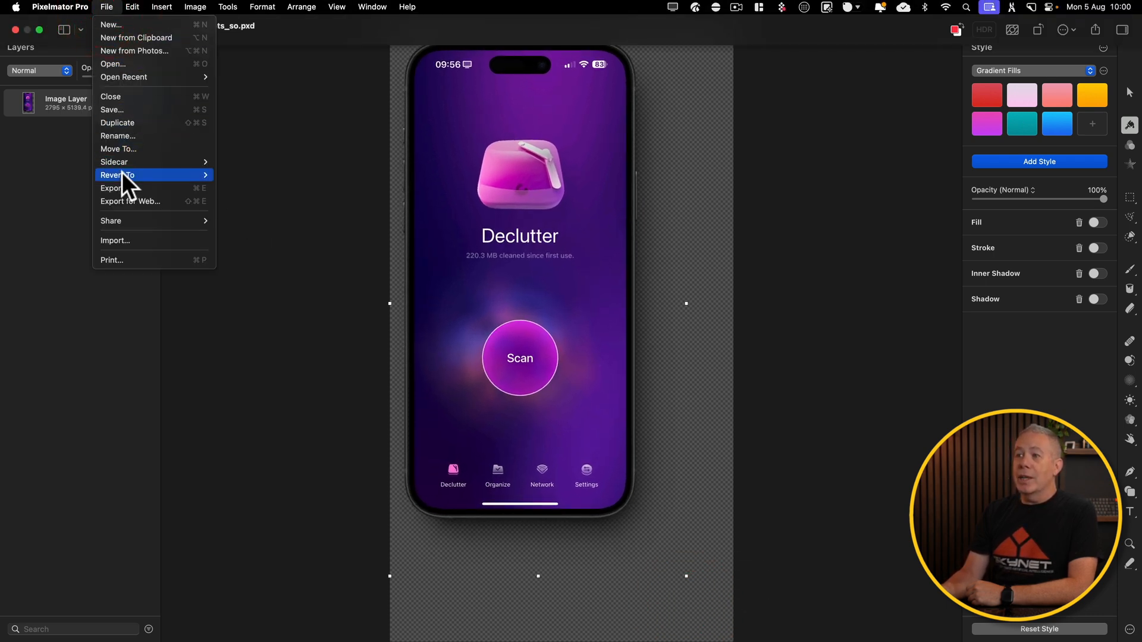
click(124, 199)
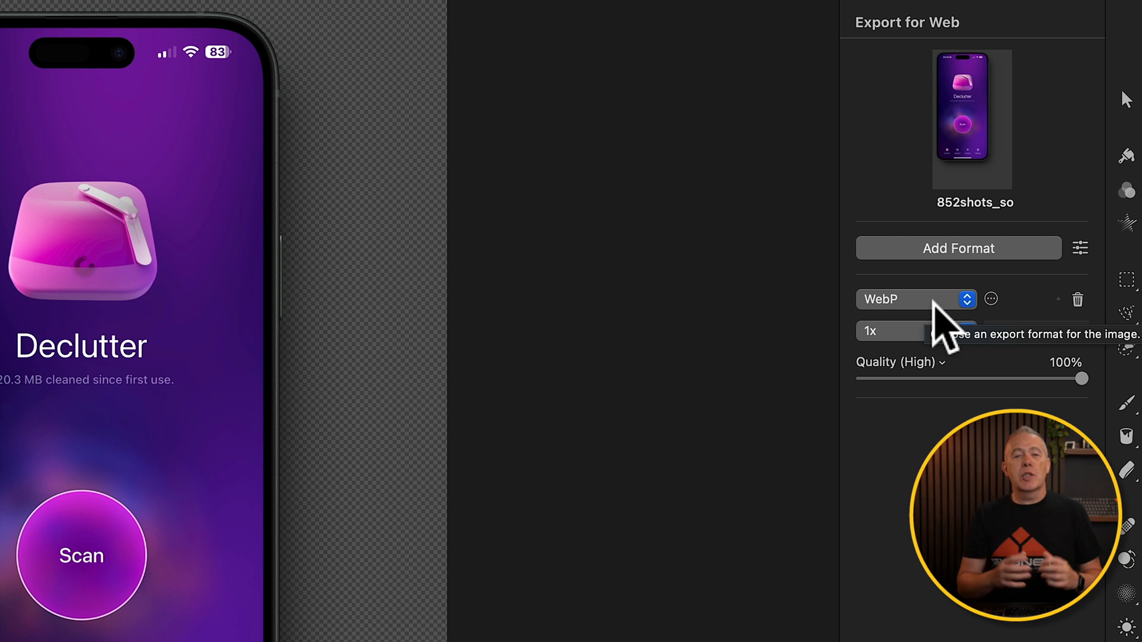
click(933, 303)
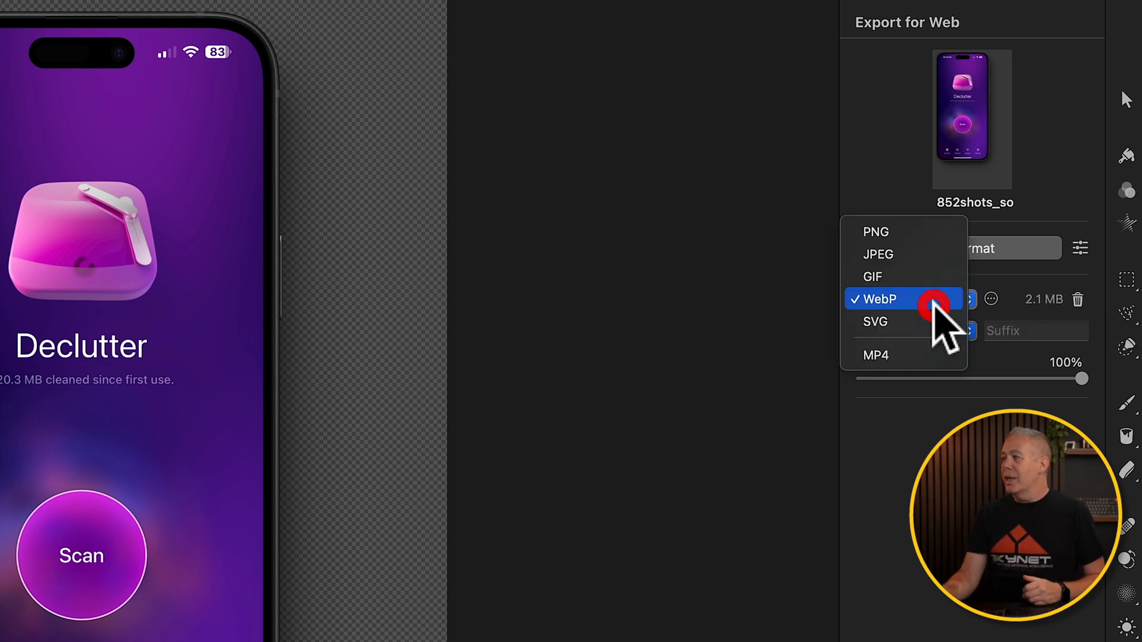
click(933, 301)
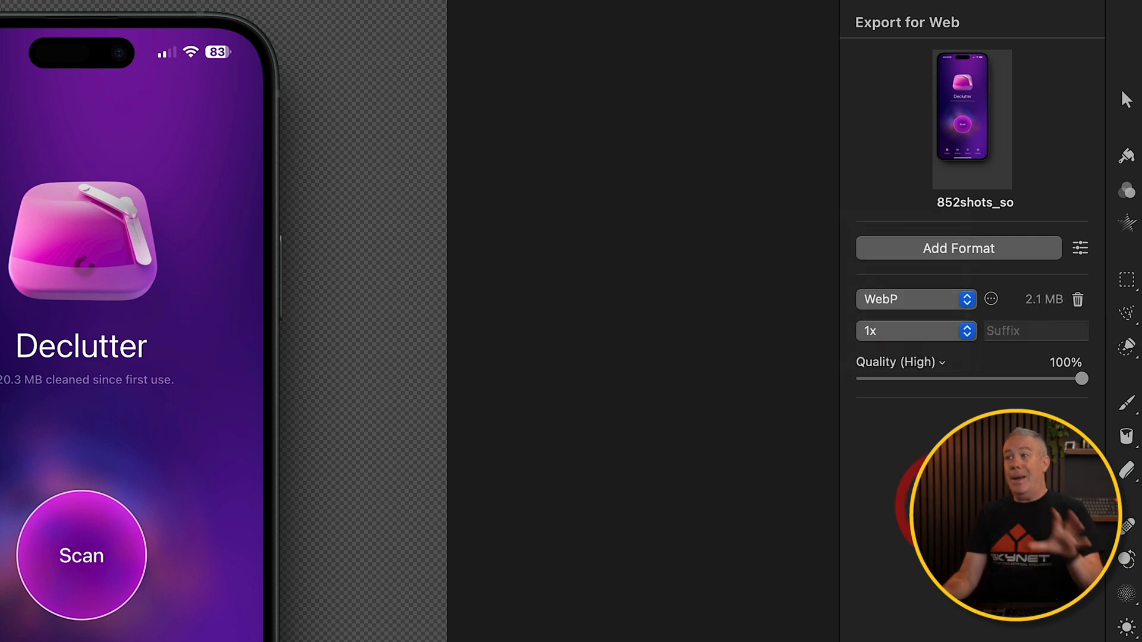